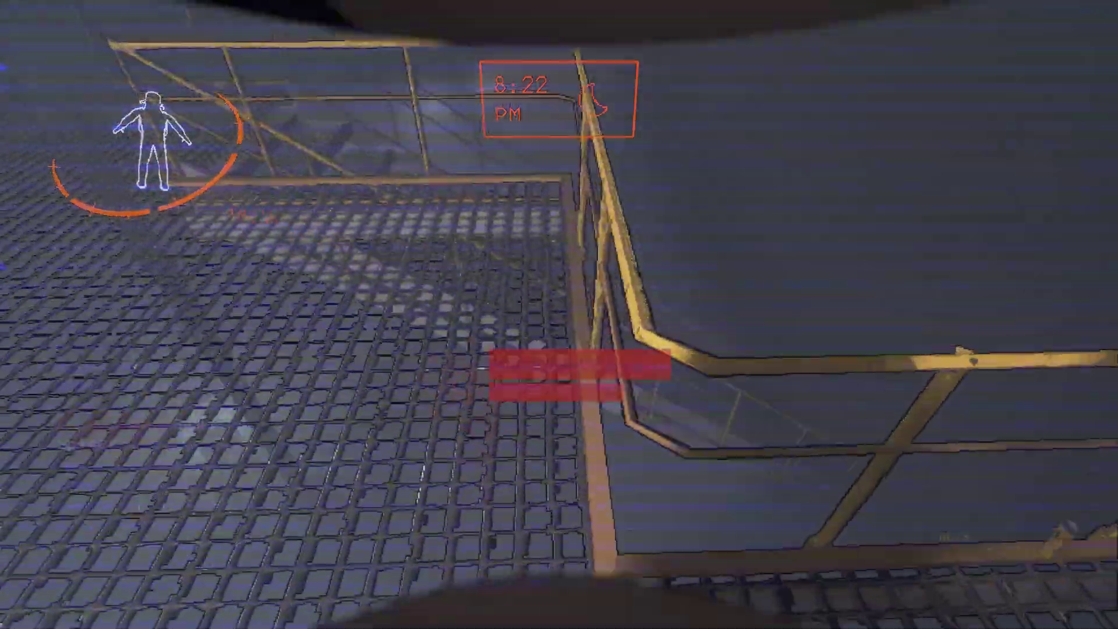
- Cross the catwalk and stairs to reach the teeth lying on the snow
{"action": "key", "text": "w"}
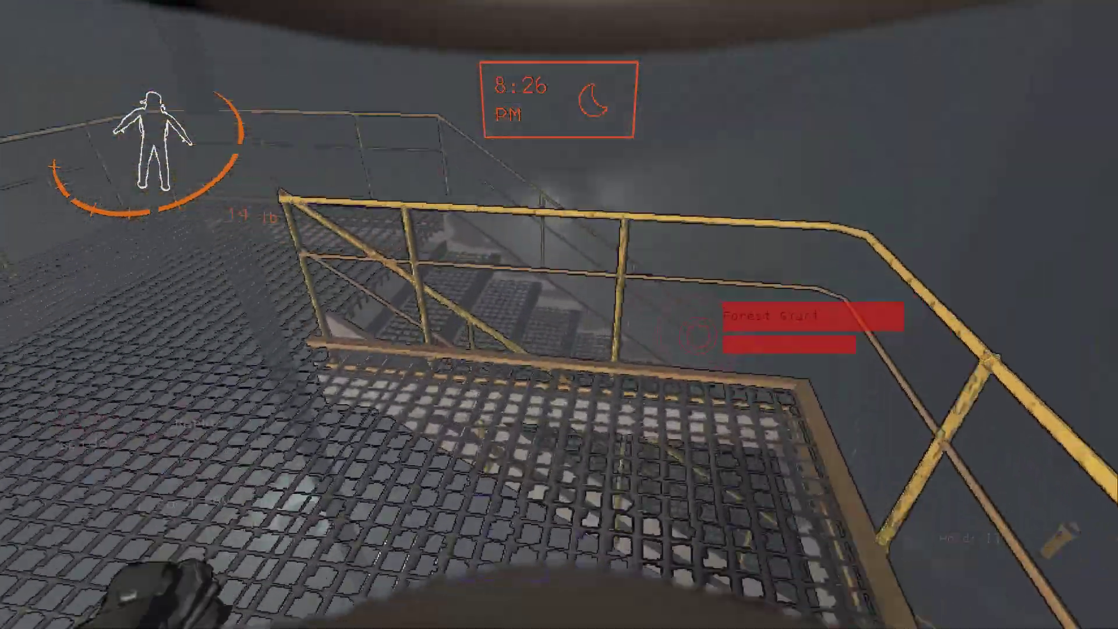
{"action": "key", "text": "w"}
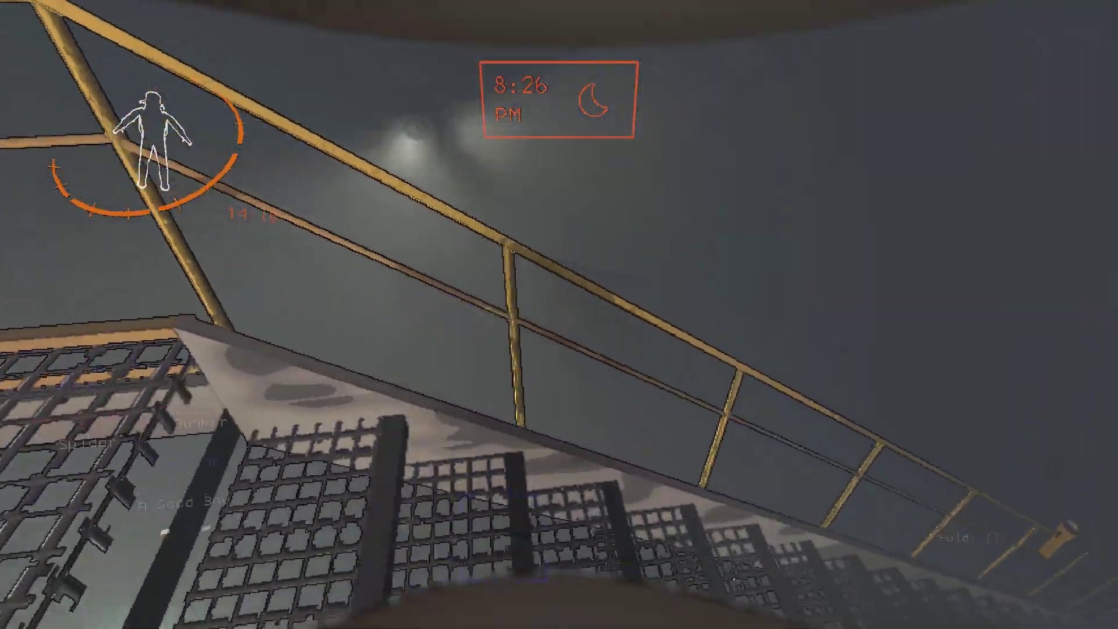
{"action": "key", "text": "w"}
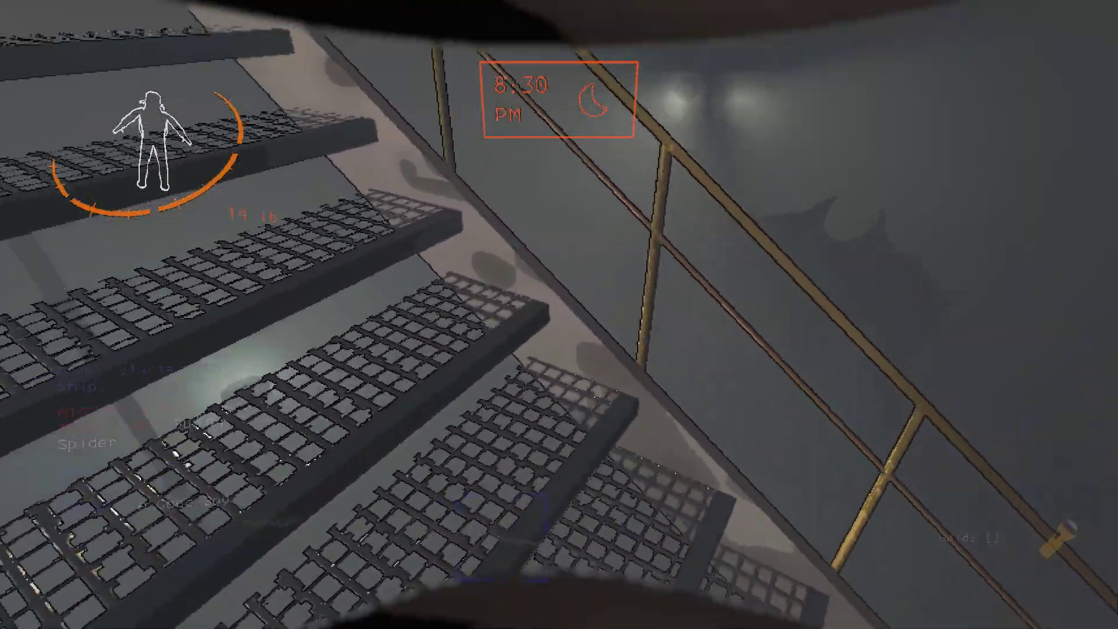
{"action": "key", "text": "w"}
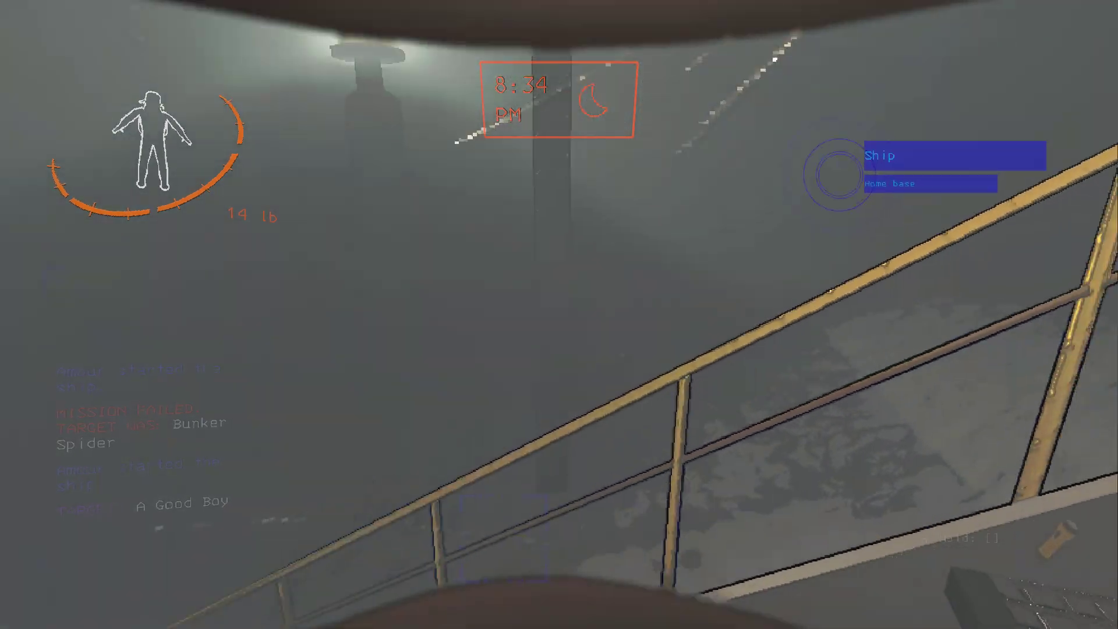
{"action": "key", "text": "w"}
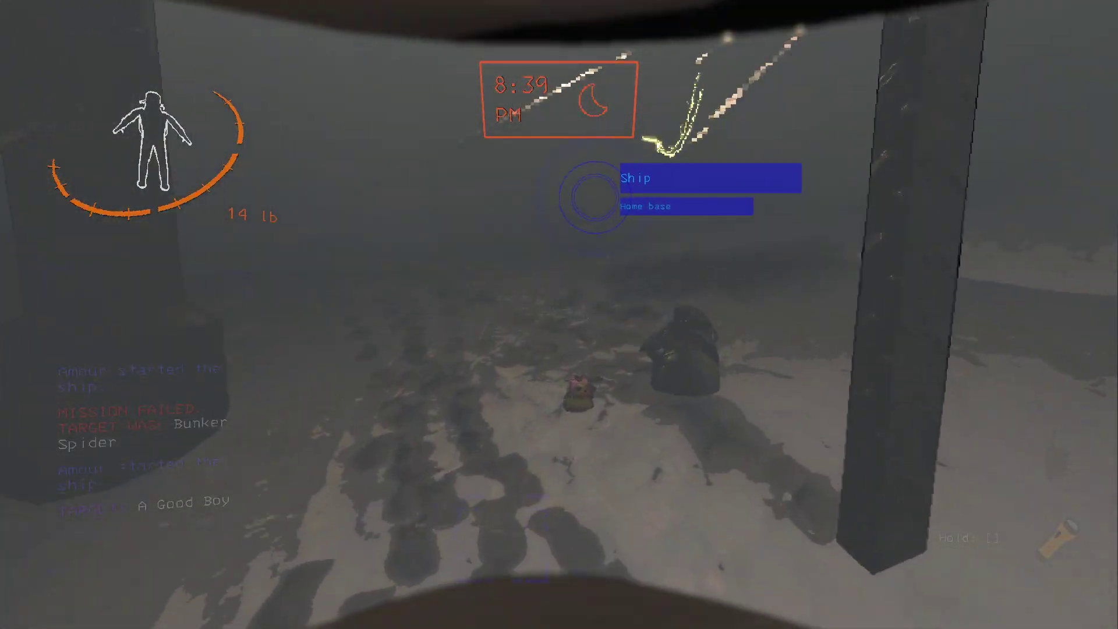
{"action": "key", "text": "w"}
- Grab the teeth, climb to the ship, scan for the 141 total, and enter
{"action": "key", "text": "e"}
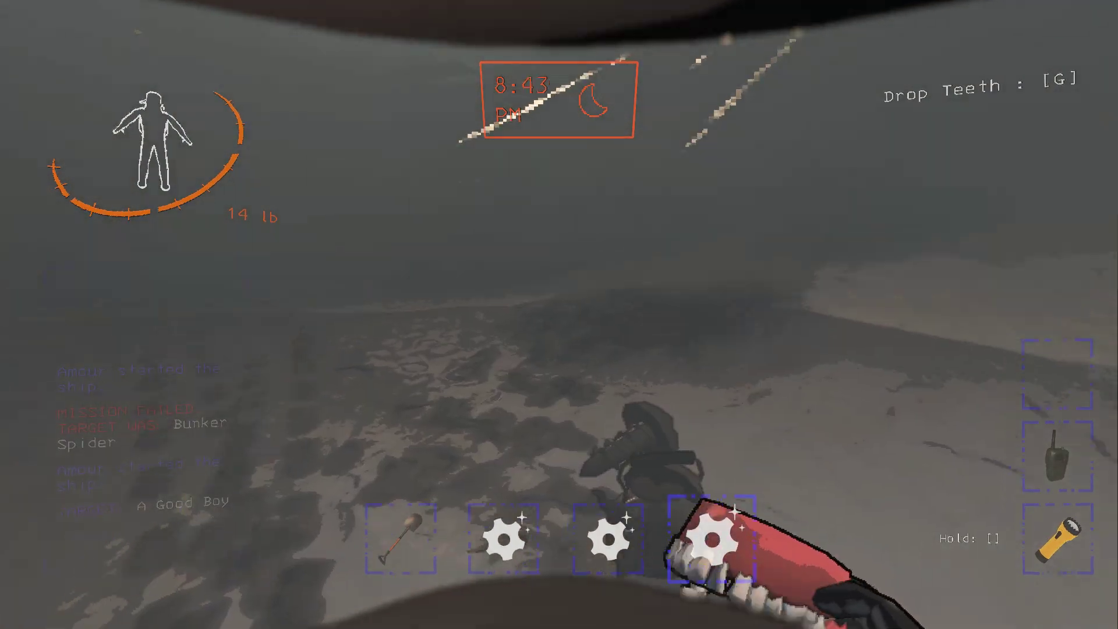
{"action": "key", "text": "w"}
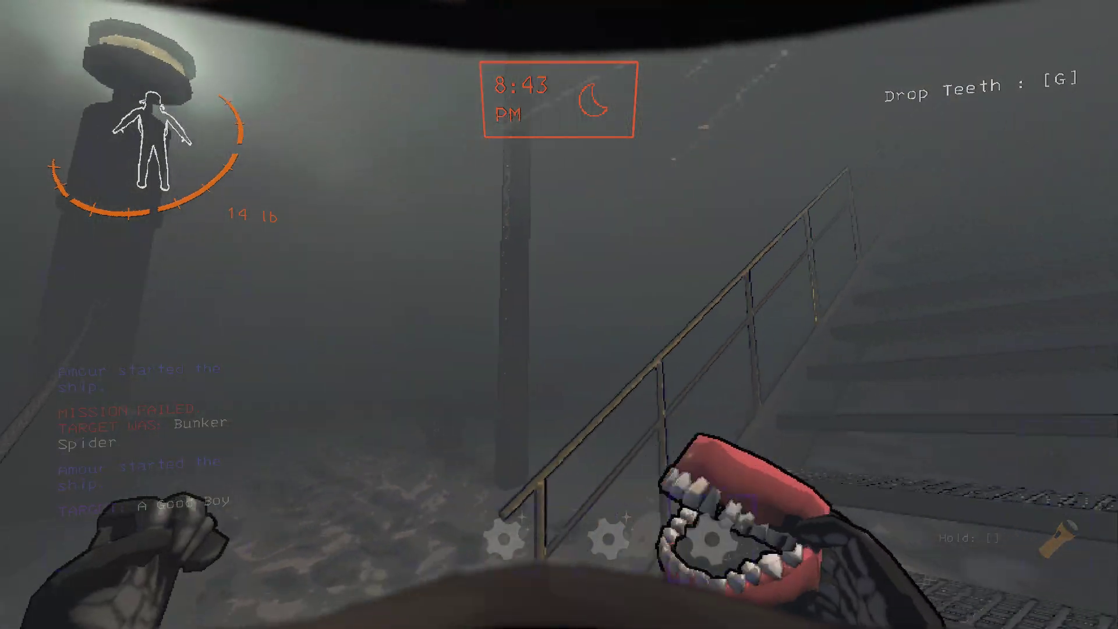
{"action": "key", "text": "w"}
{"action": "right_click", "coordinate": [559, 315]}
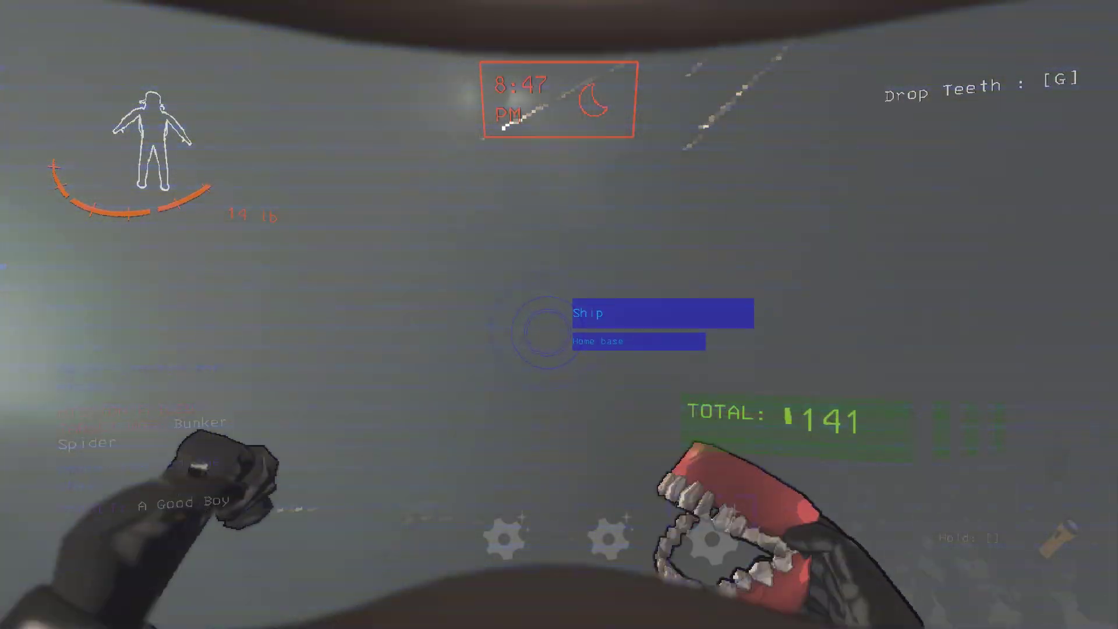
{"action": "key", "text": "w"}
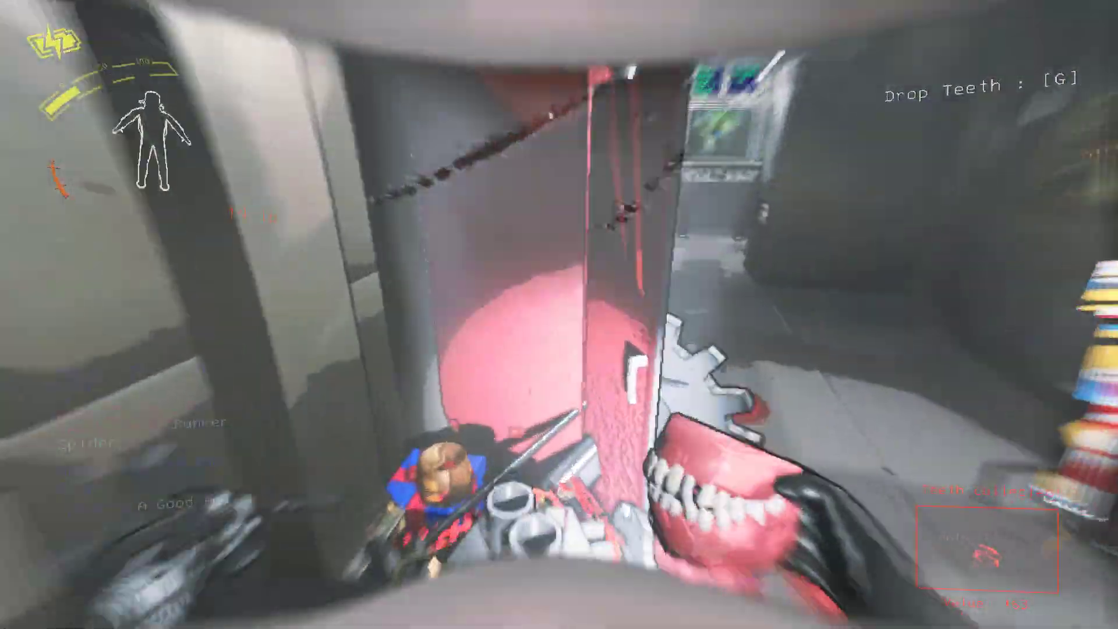
{"action": "scroll", "coordinate": [559, 315], "scroll_direction": "down", "scroll_amount": 1}
{"action": "scroll", "coordinate": [560, 315], "scroll_direction": "down", "scroll_amount": 1}
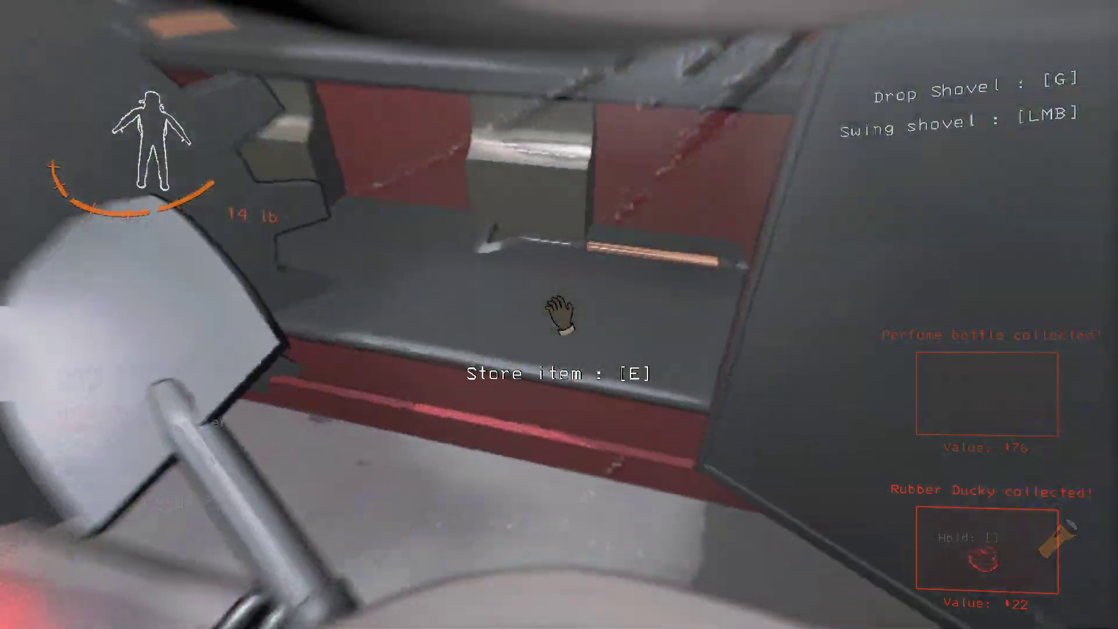
- Stash the shovel, walkie-talkie and pro-flashlight one by one on the ship's storage shelf
{"action": "key", "text": "e"}
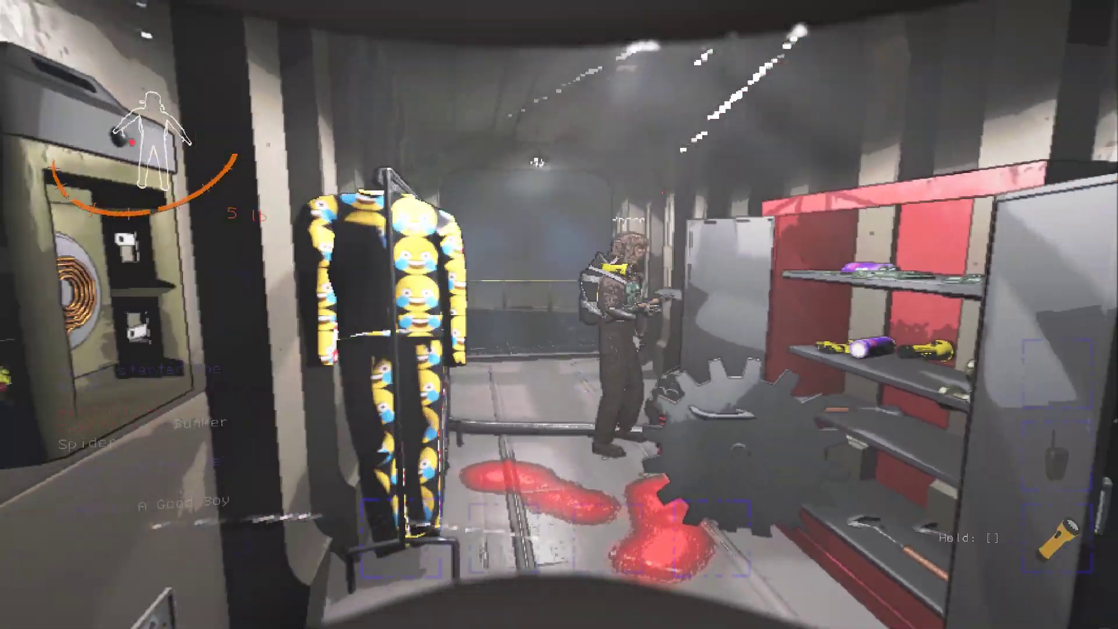
{"action": "key", "text": "2"}
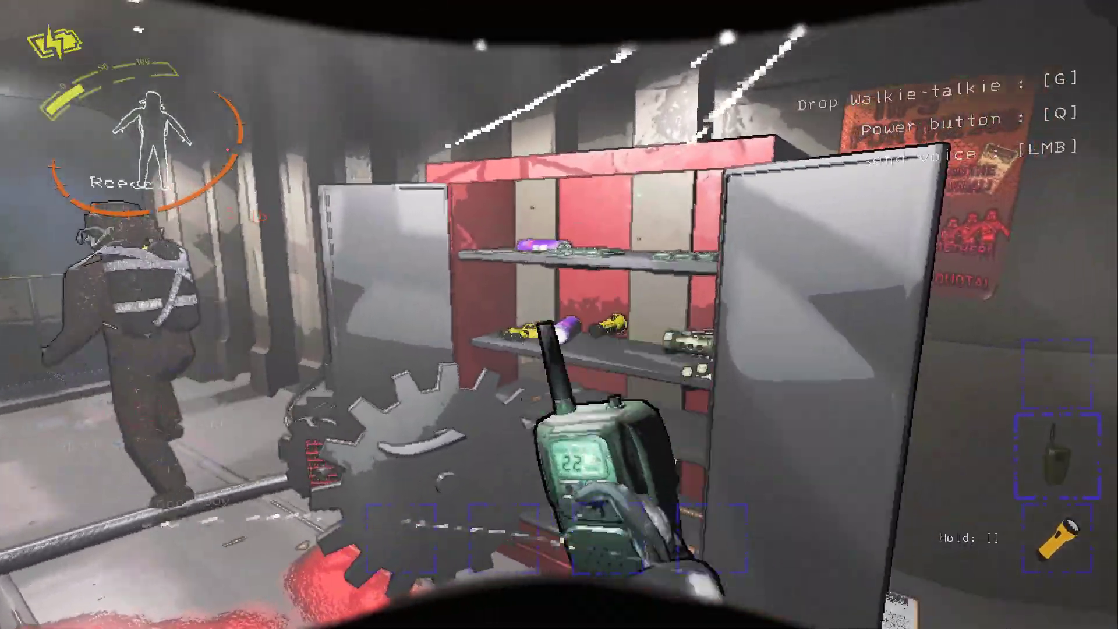
{"action": "key", "text": "e"}
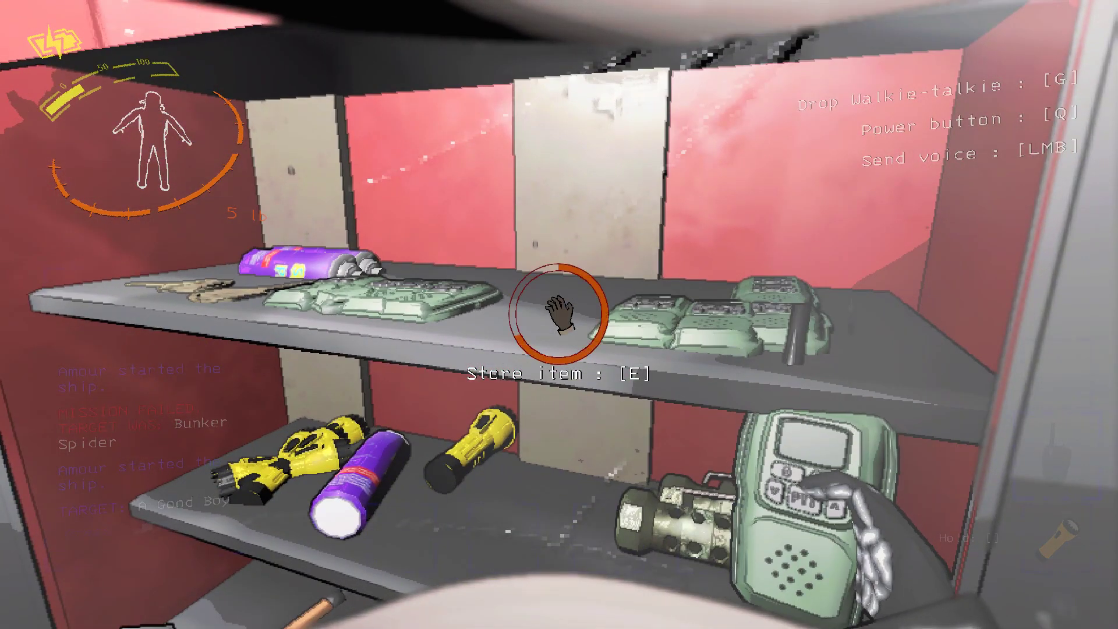
{"action": "scroll", "coordinate": [560, 315], "scroll_direction": "down", "scroll_amount": 1}
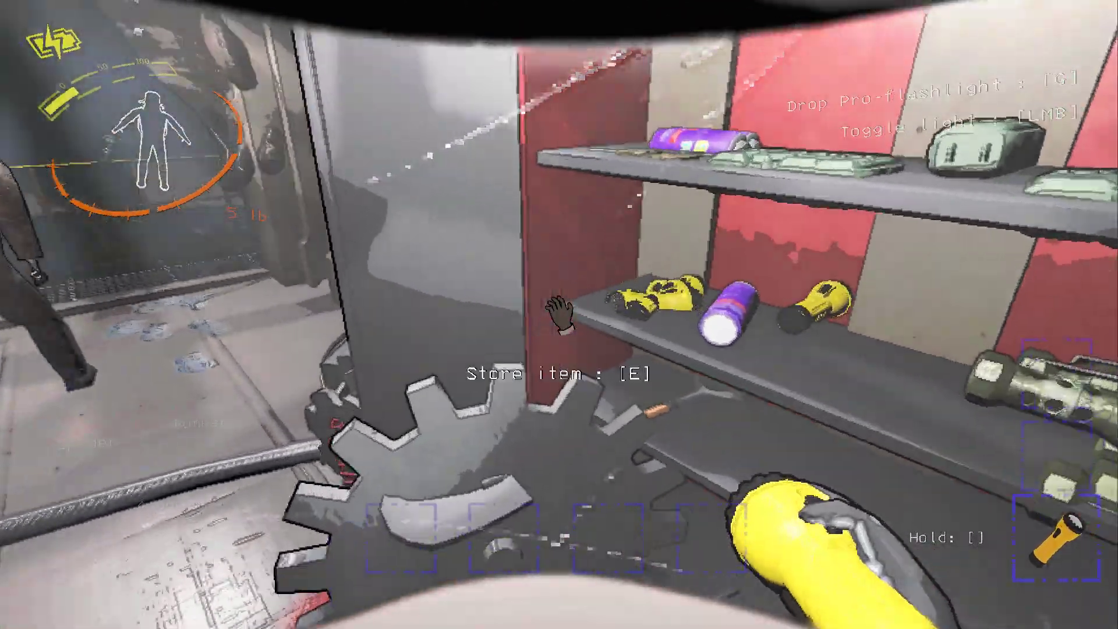
{"action": "key", "text": "e"}
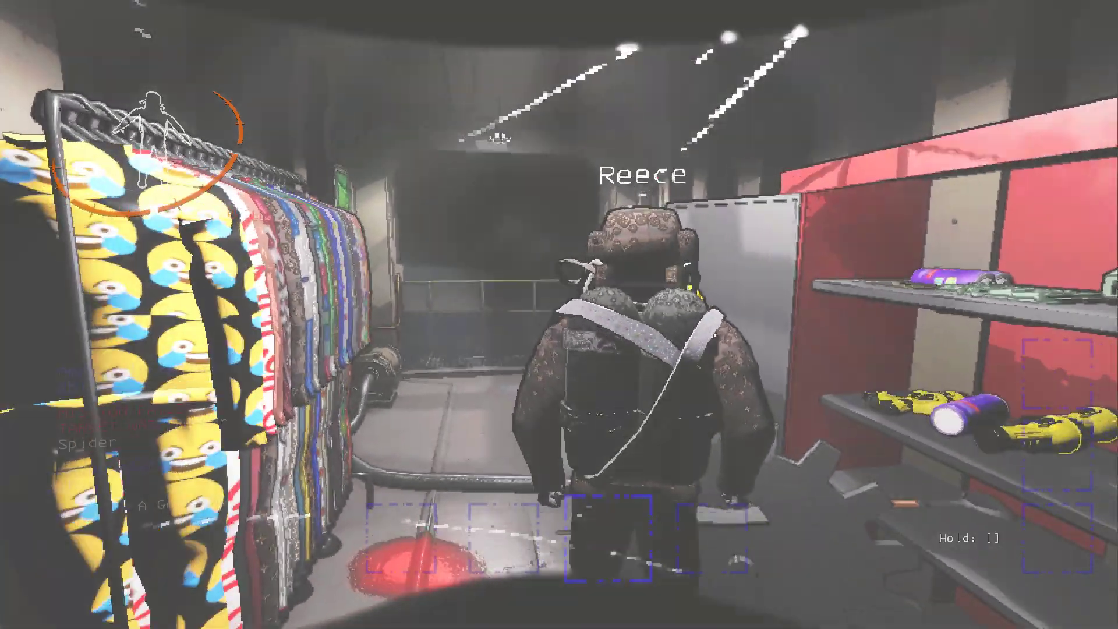
- Head outside and collect the big bolt plus another scrap item, filling the inventory to 59 lb
{"action": "key", "text": "w"}
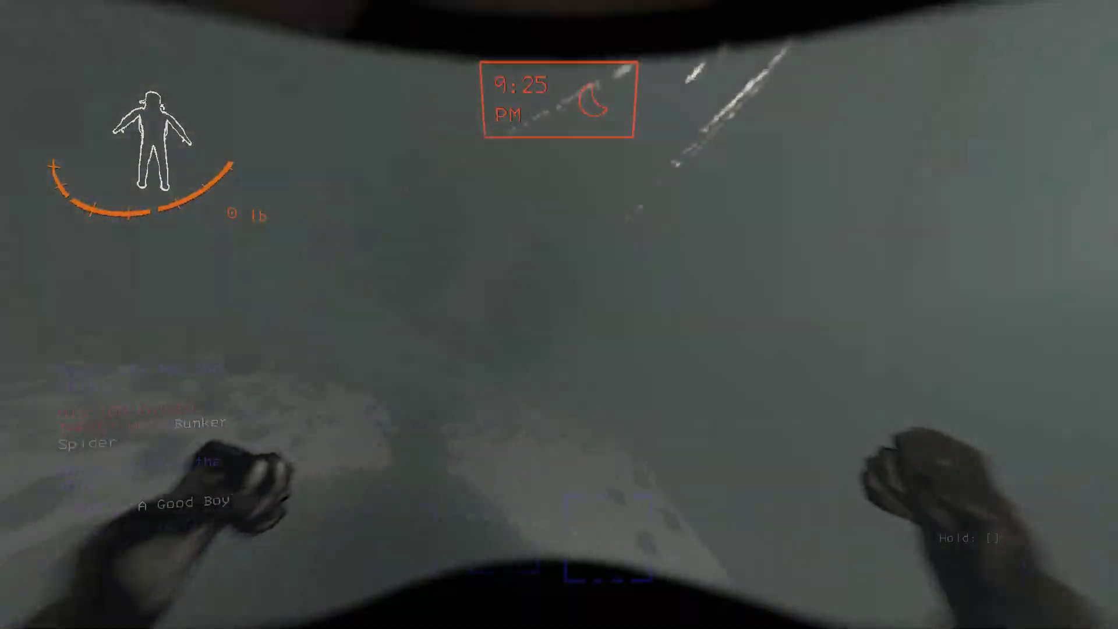
{"action": "key", "text": "e"}
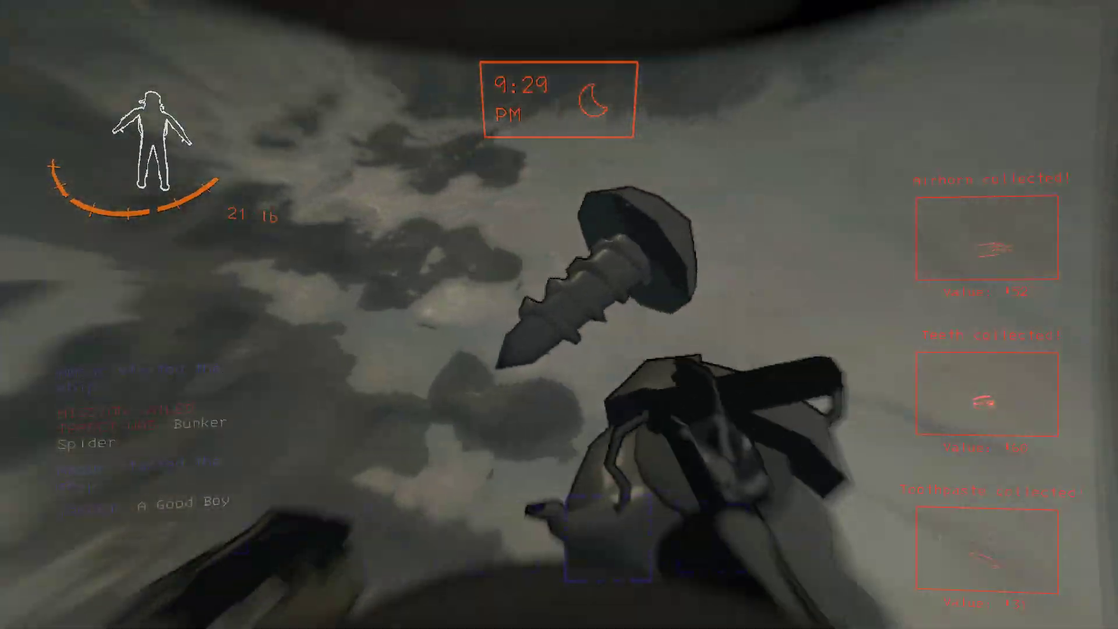
{"action": "key", "text": "e"}
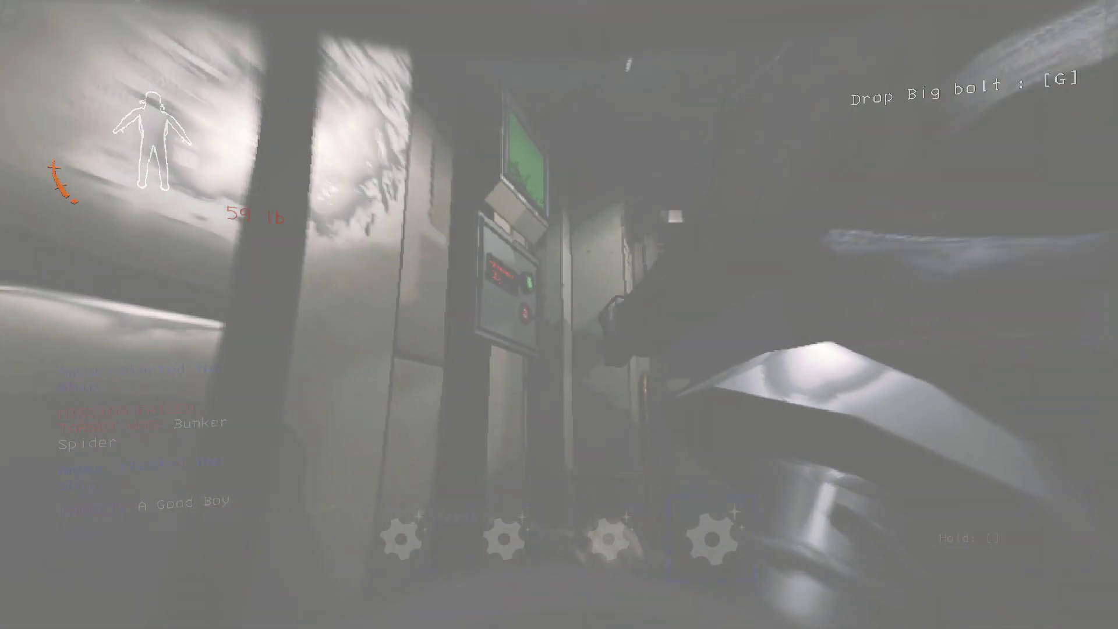
- Return inside and drop the big bolt, tea kettle and plastic fish, emptying the inventory
{"action": "key", "text": "e"}
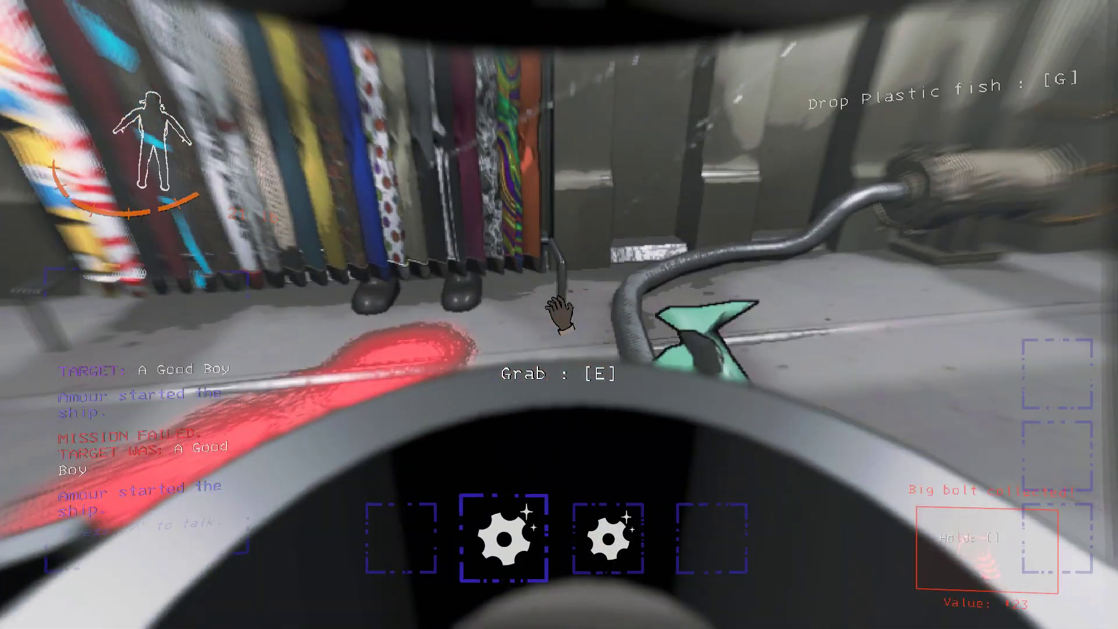
{"action": "key", "text": "g"}
{"action": "key", "text": "g"}
{"action": "key", "text": "g"}
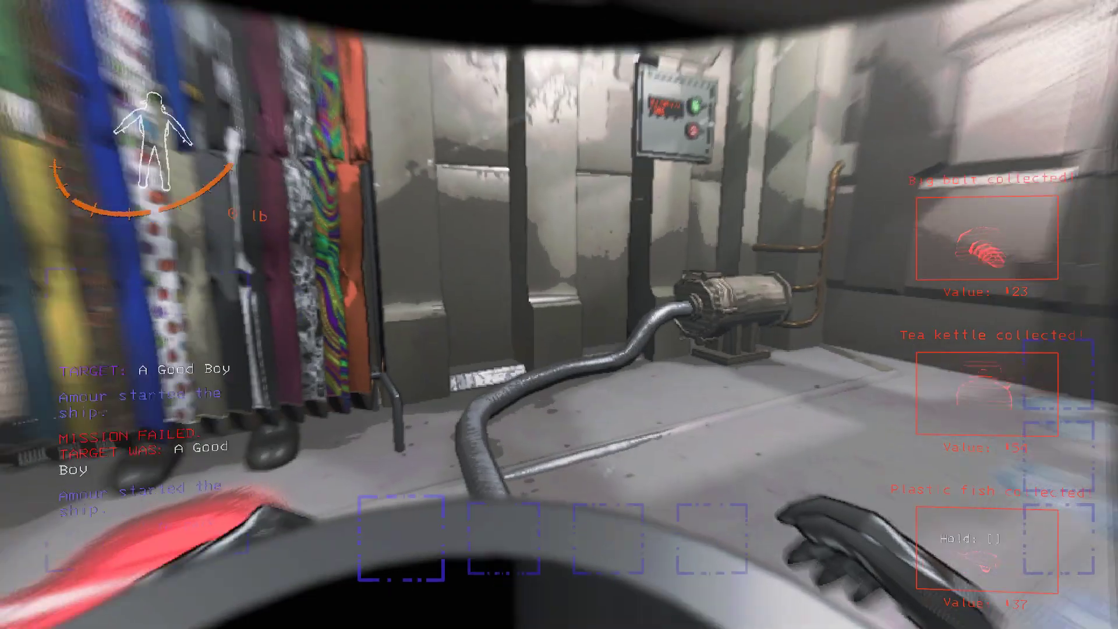